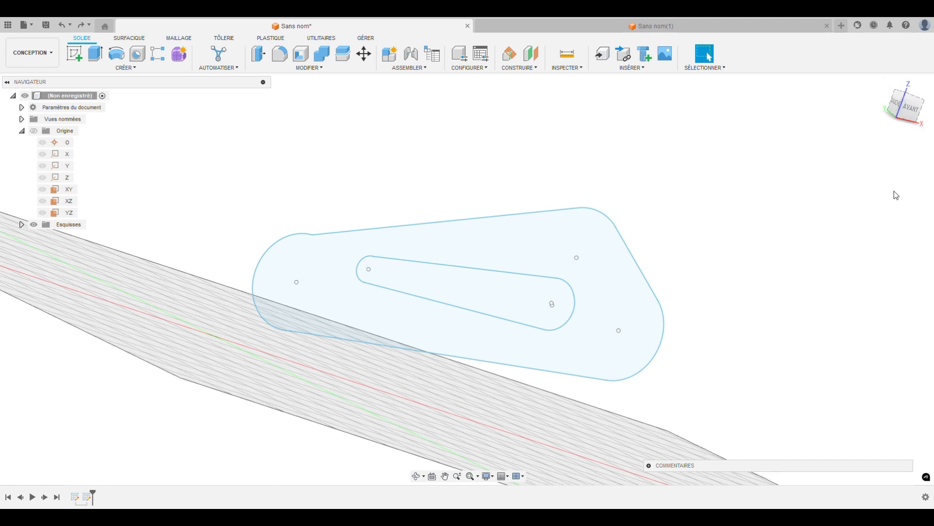
# Extrude the rounded outer plate profile about 90 mm, leaving the inner slot open.
pyautogui.scroll(2, 761, 248)
pyautogui.scroll(1, 587, 253)
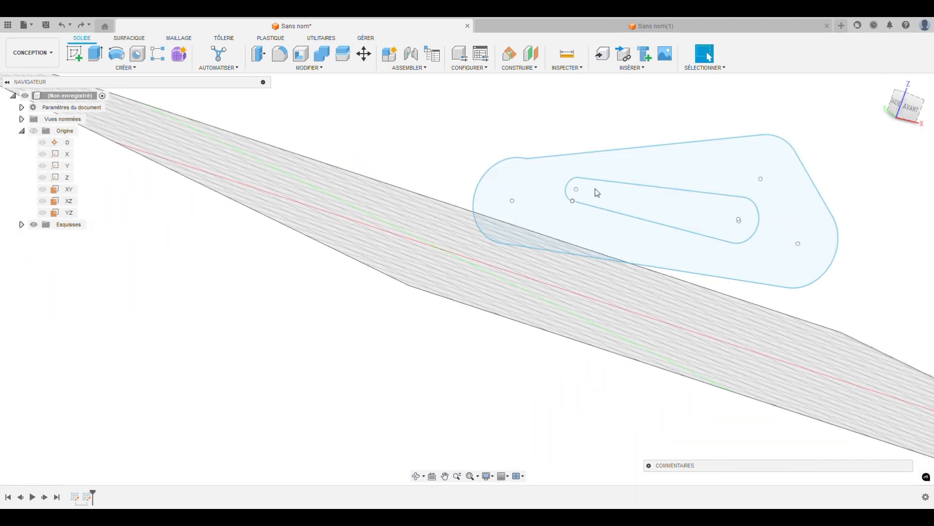
pyautogui.click(725, 167)
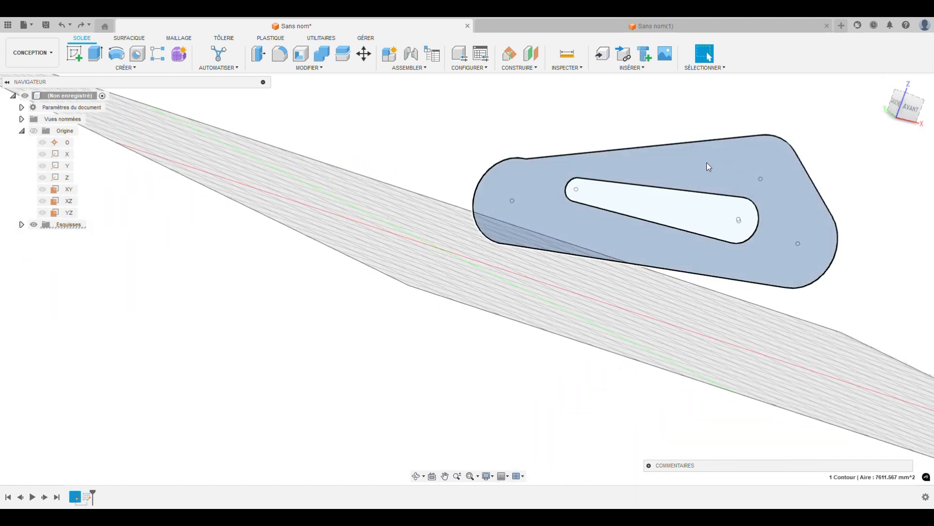
pyautogui.press('e')
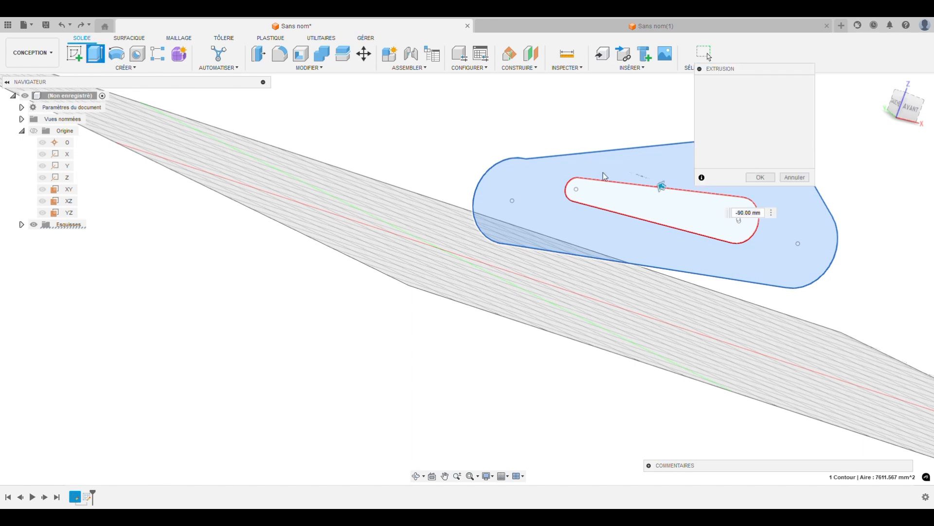
pyautogui.moveTo(661, 187); pyautogui.dragTo(760, 208)
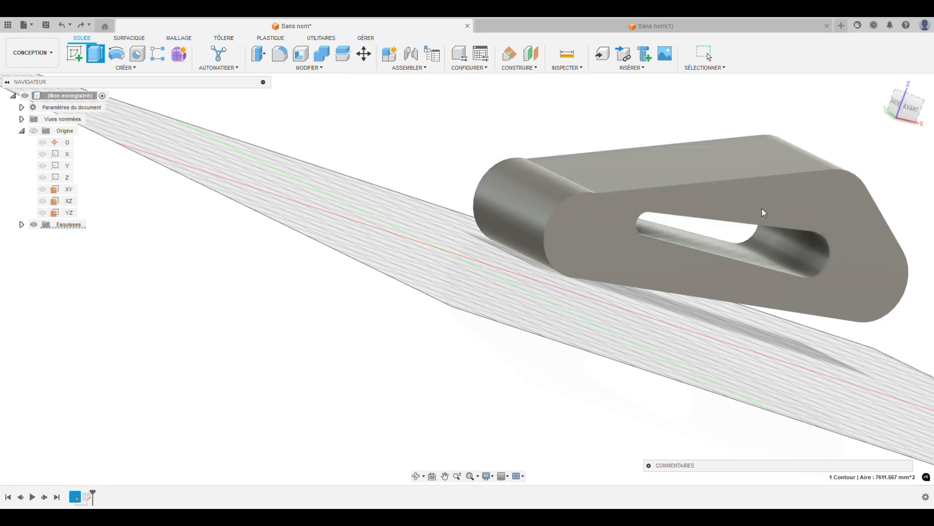
pyautogui.moveTo(919, 104); pyautogui.dragTo(907, 125)
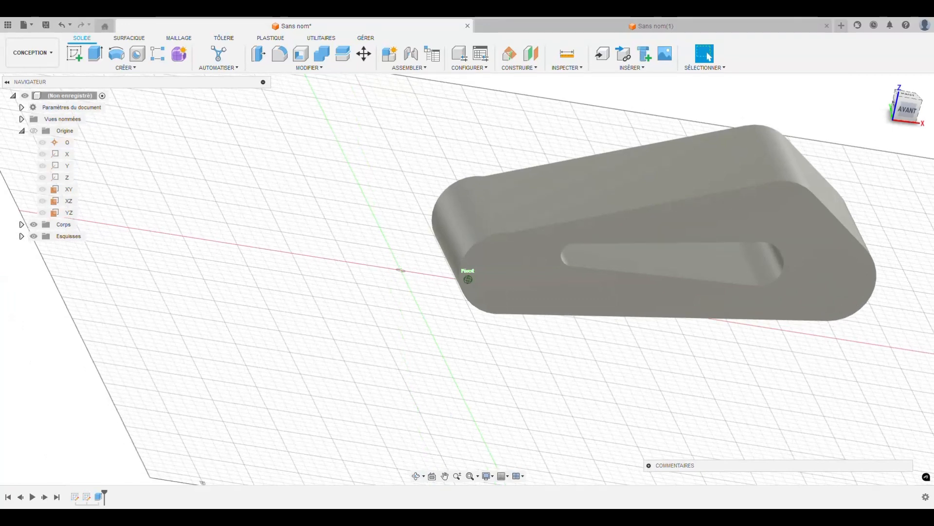
# In the second, empty document, sketch a circle about 100 mm in diameter on the XY plane, away from the origin.
pyautogui.click(576, 28)
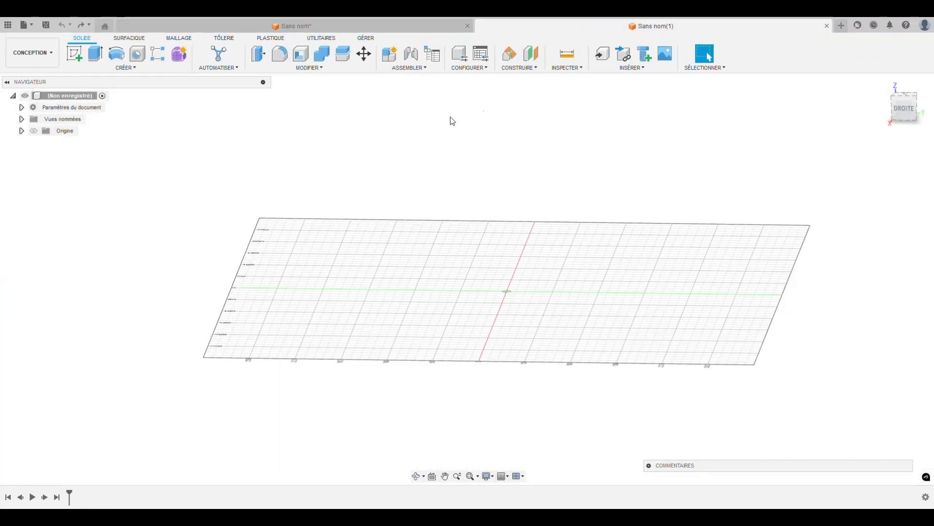
pyautogui.click(77, 57)
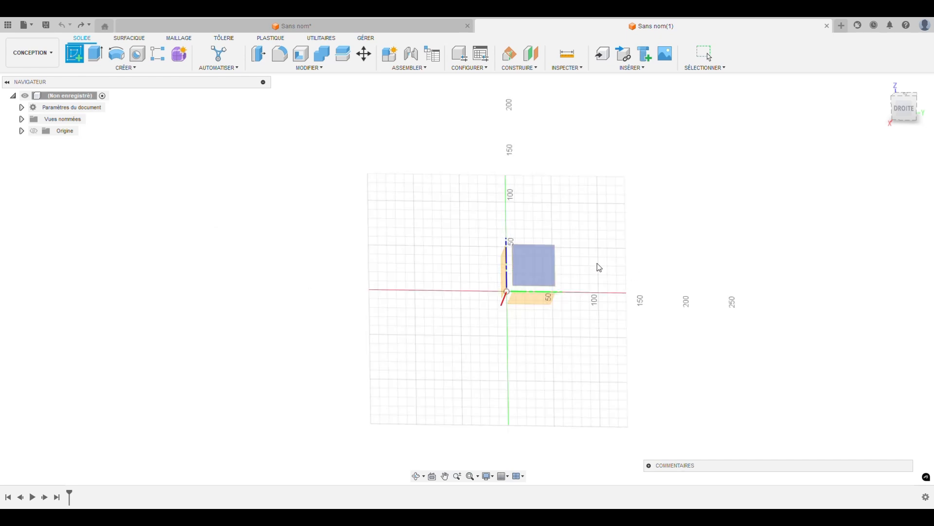
pyautogui.click(542, 301)
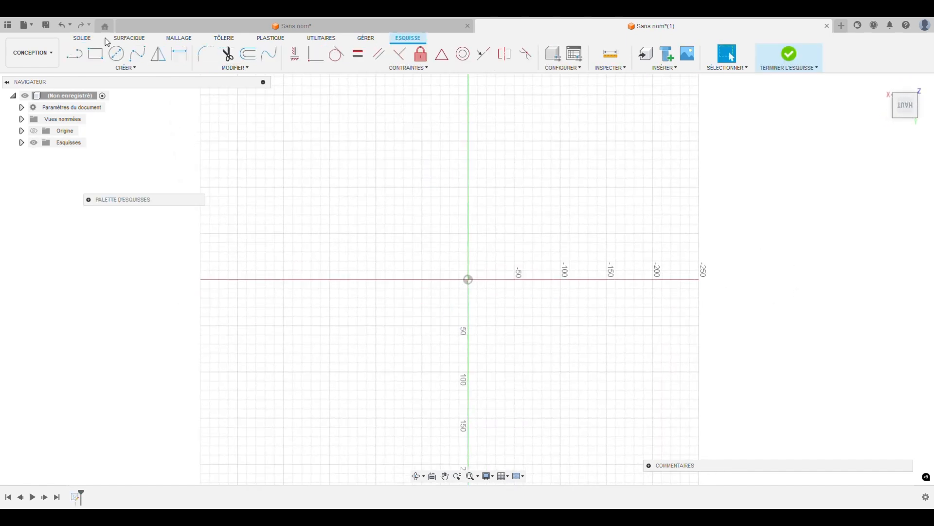
pyautogui.click(116, 53)
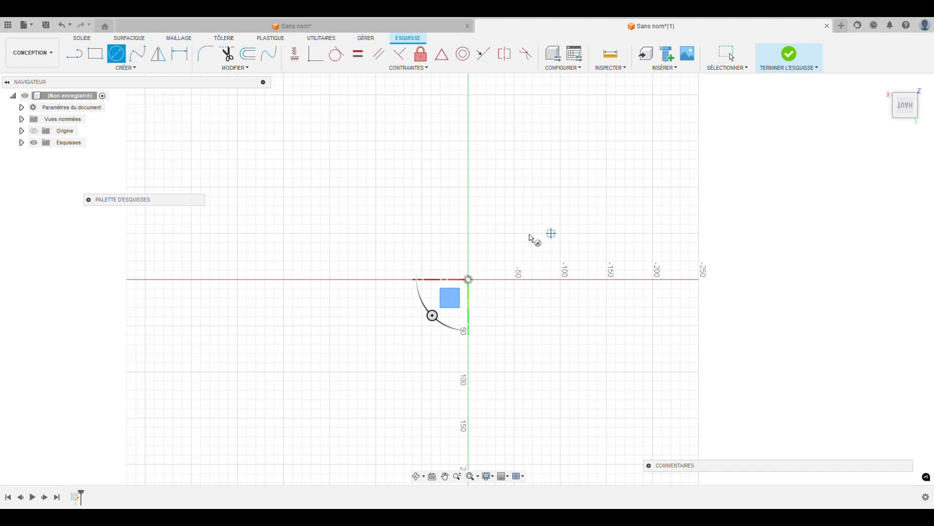
pyautogui.click(515, 215)
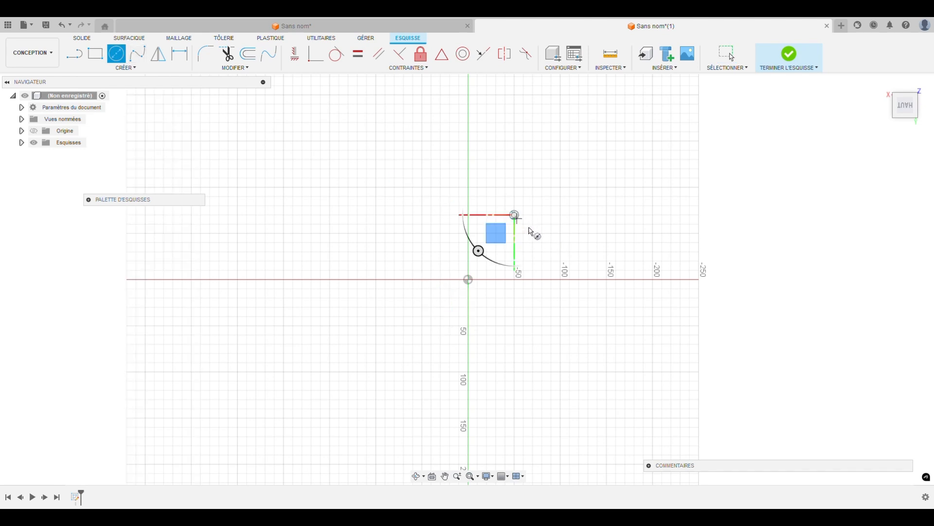
pyautogui.click(546, 248)
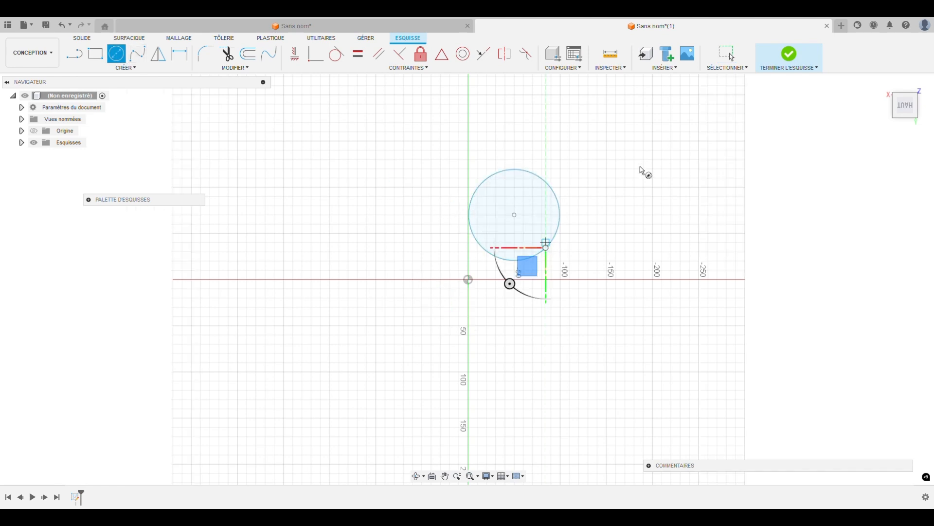
pyautogui.click(789, 54)
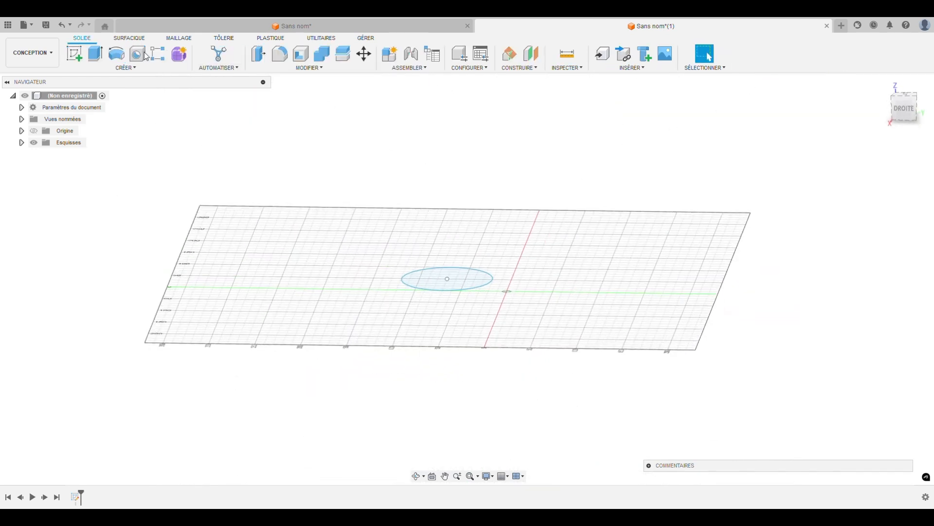
# Extrude the circle 180 mm upward and set the extrusion type to thin-walled.
pyautogui.click(93, 56)
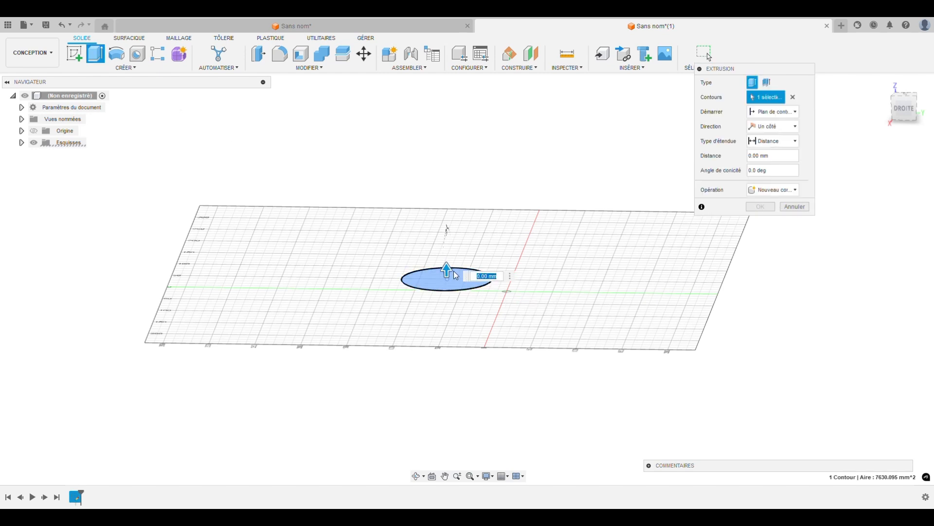
pyautogui.moveTo(446, 273); pyautogui.dragTo(452, 105)
pyautogui.scroll(-3, 593, 303)
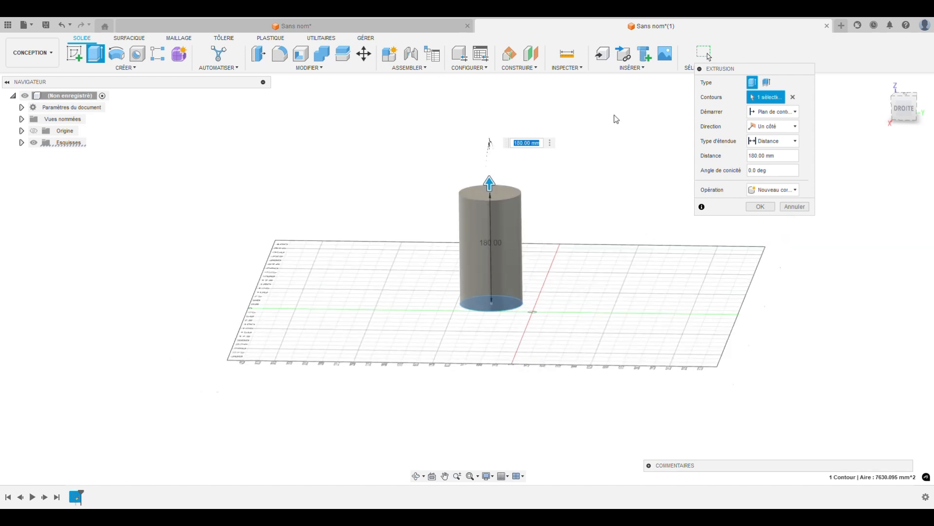
pyautogui.scroll(2, 612, 115)
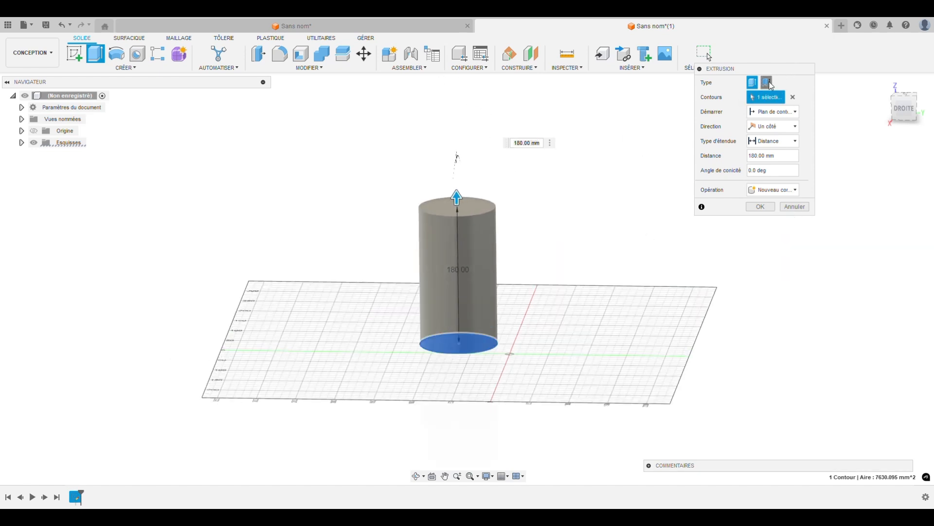
pyautogui.click(768, 82)
pyautogui.moveTo(771, 71); pyautogui.dragTo(648, 137)
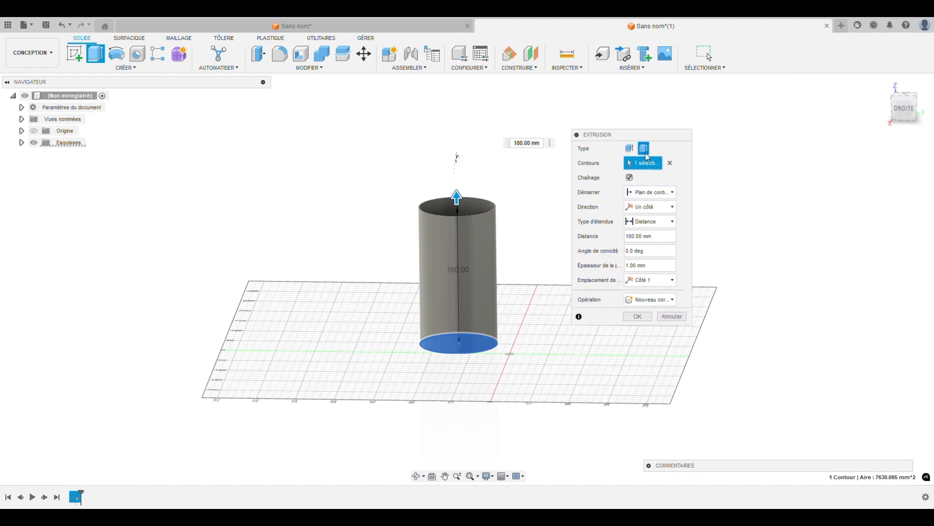
# Start the extrusion at a 30 mm offset and extend it in two directions, with 80 mm on side 2.
pyautogui.click(673, 194)
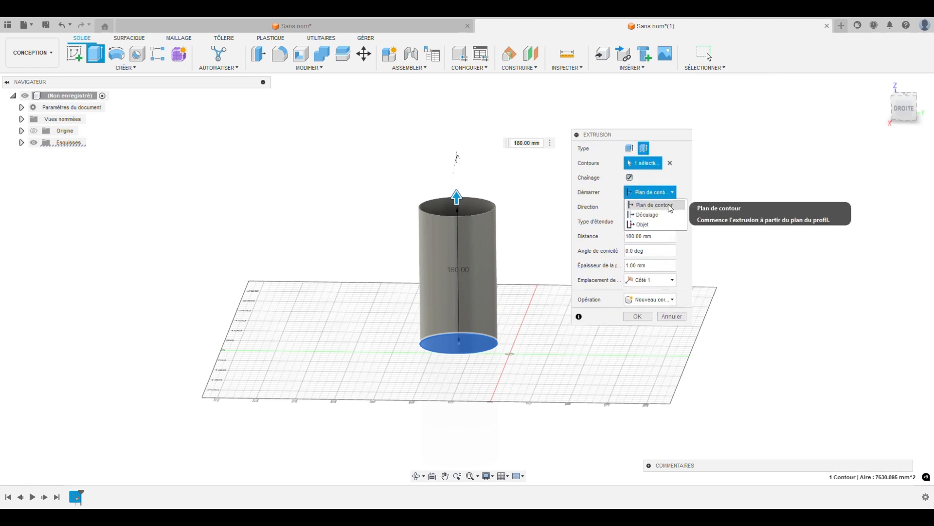
pyautogui.click(656, 215)
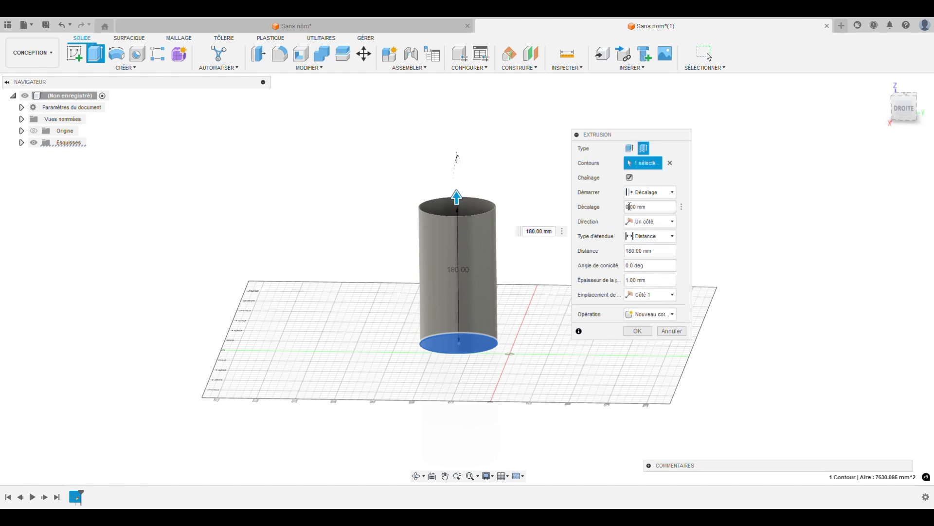
pyautogui.write('30')
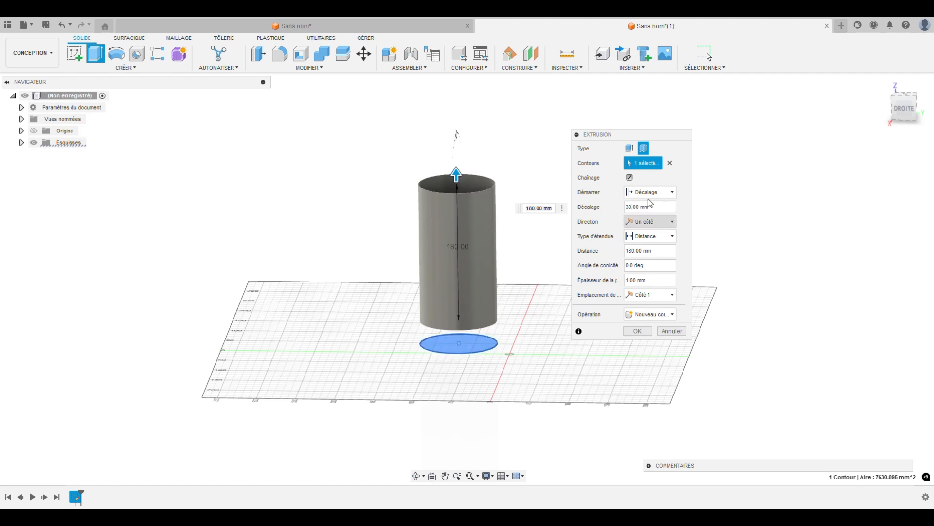
pyautogui.click(671, 224)
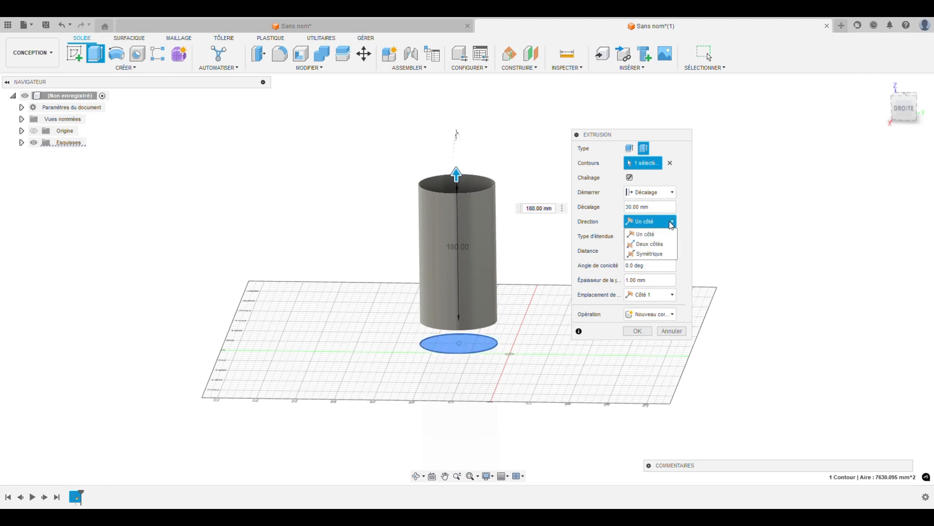
pyautogui.click(647, 247)
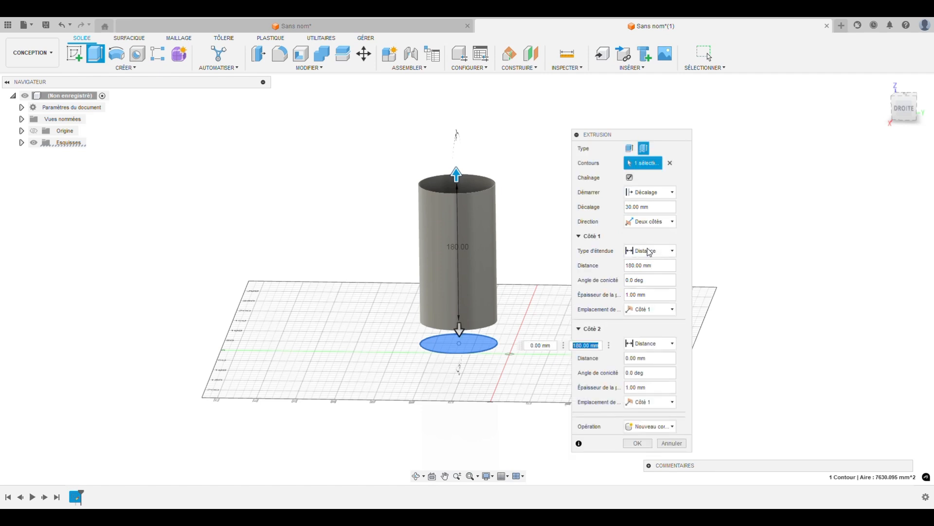
pyautogui.moveTo(461, 330); pyautogui.dragTo(459, 389)
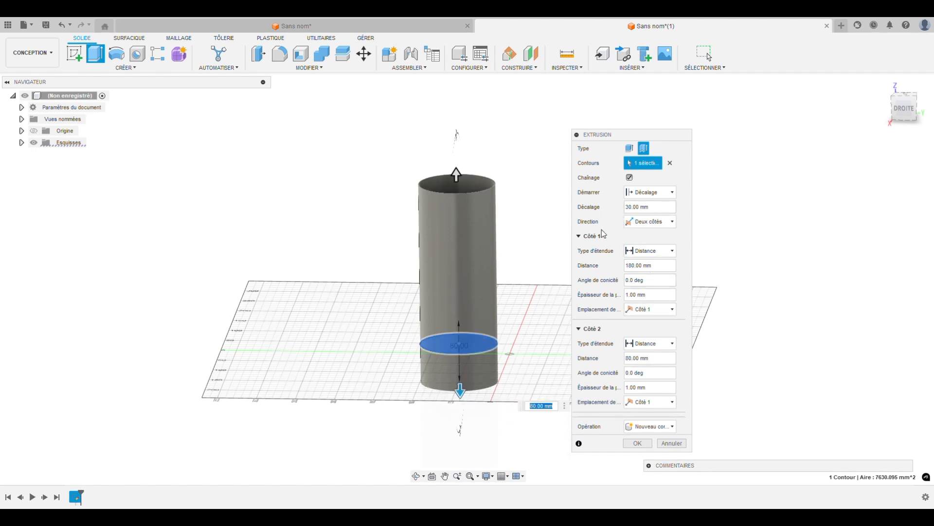
# Set the taper angle to 10 degrees on side 1 and -6 degrees on side 2.
pyautogui.click(630, 280)
pyautogui.write('1')
pyautogui.press('Return')
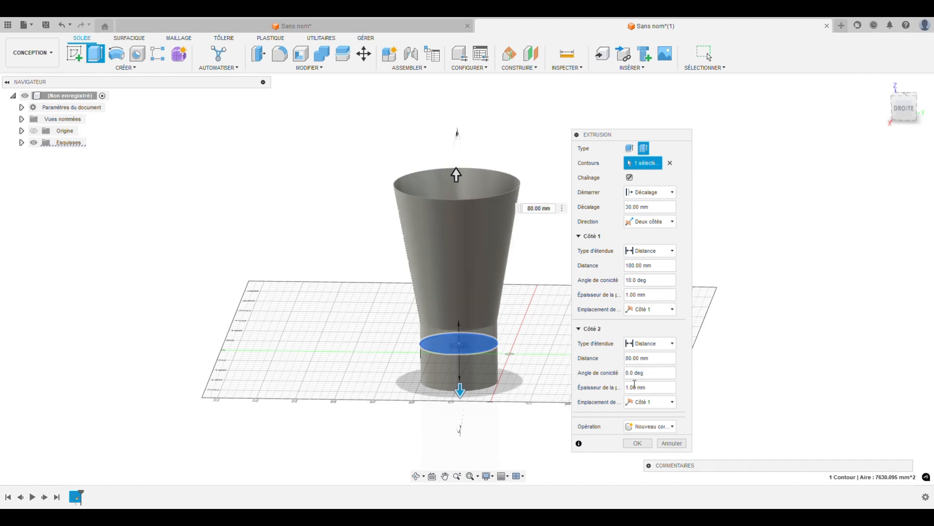
pyautogui.click(630, 372)
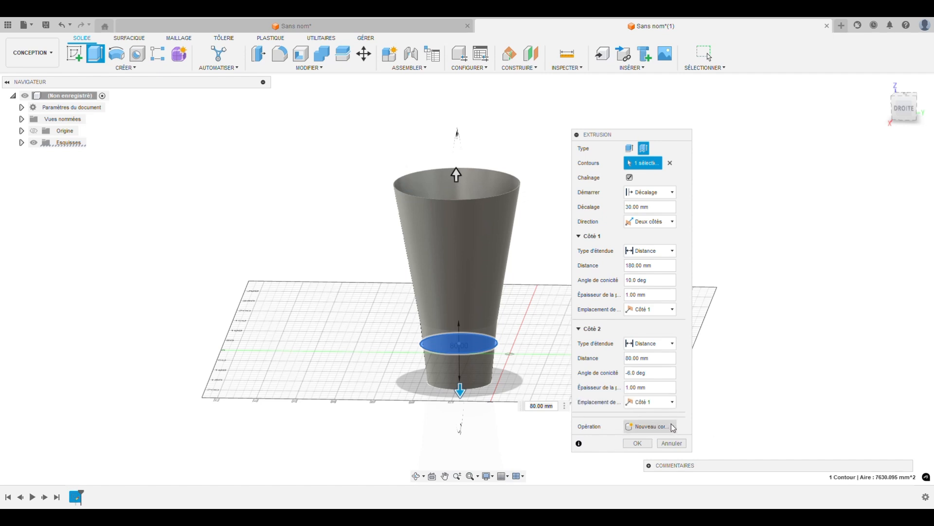
# Set the extrusion's operation to new component and create the tapered thin-walled vase.
pyautogui.click(673, 427)
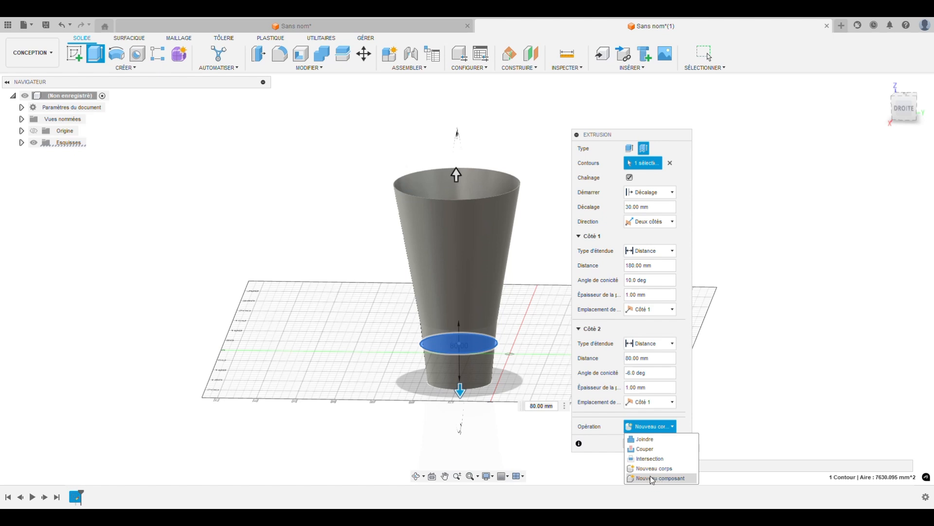
pyautogui.click(666, 478)
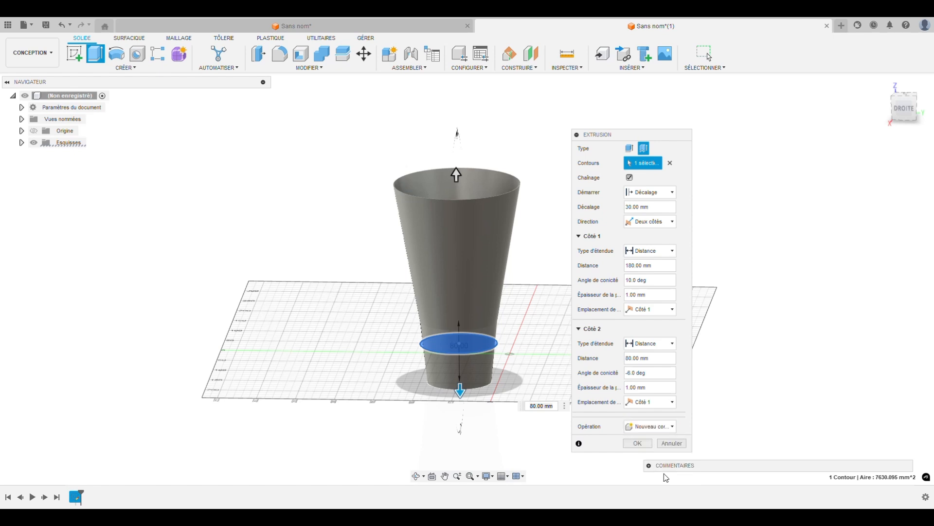
pyautogui.click(644, 444)
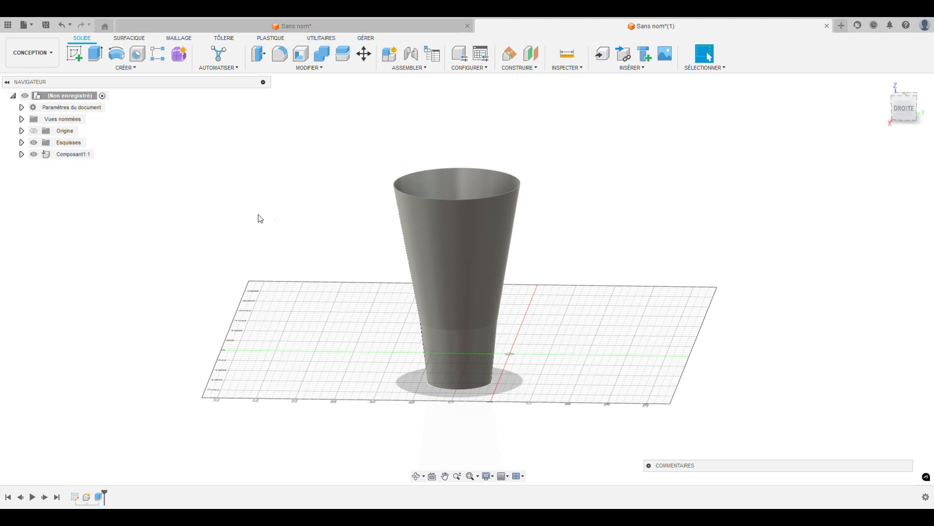
# Examine the new component's body in the browser and the operation types offered by Extrude.
pyautogui.click(21, 154)
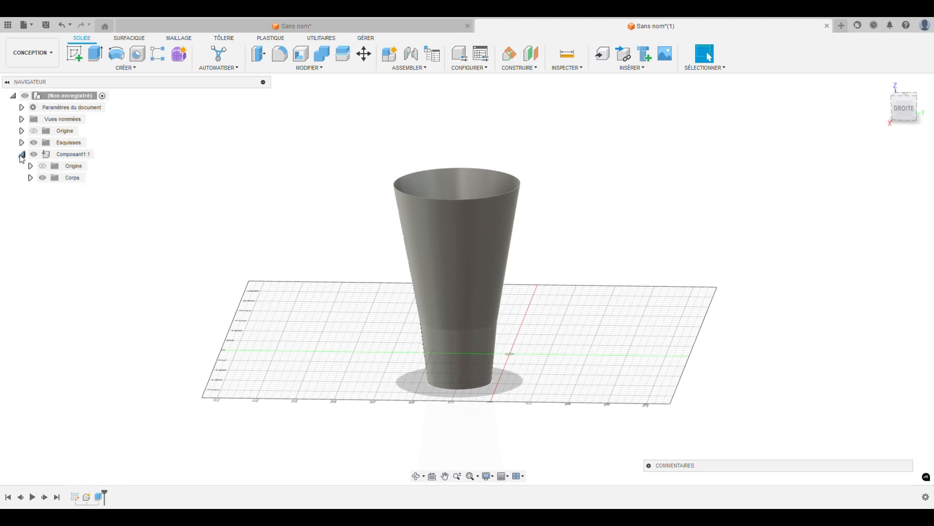
pyautogui.click(30, 178)
pyautogui.click(466, 347)
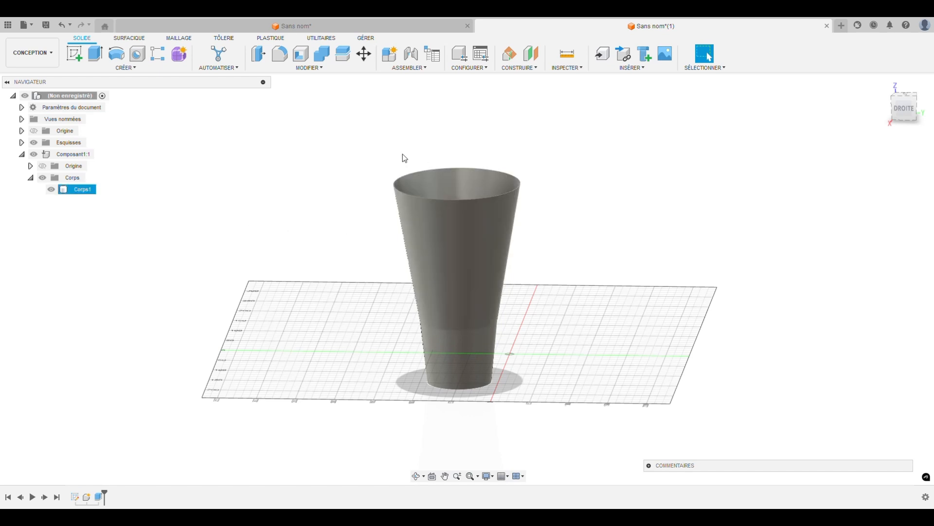
pyautogui.click(95, 55)
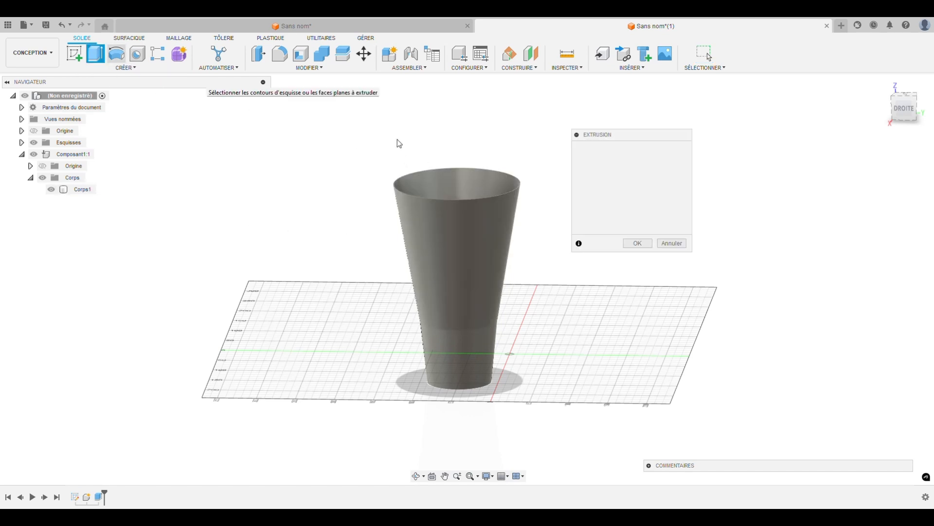
pyautogui.click(667, 227)
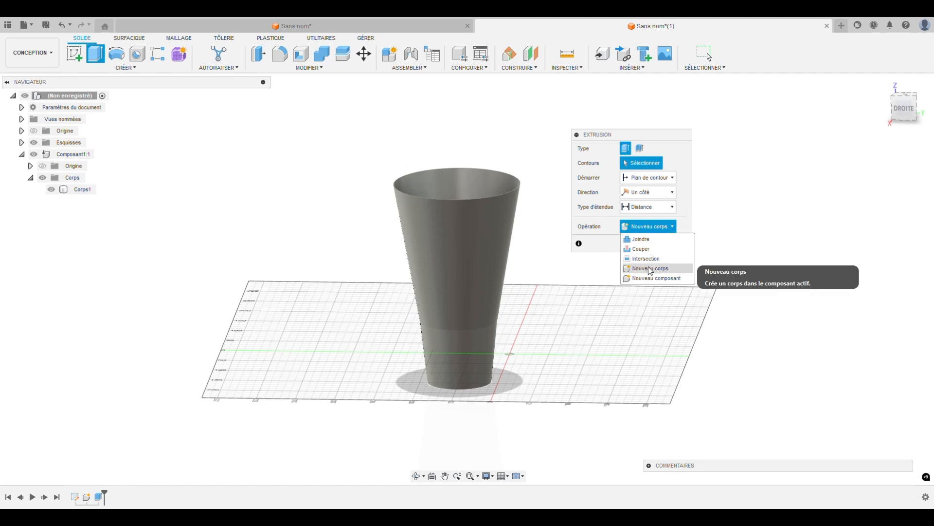
# Sketch a circle about 128 mm in diameter on the YZ plane, over the upper part of the vase.
pyautogui.click(75, 54)
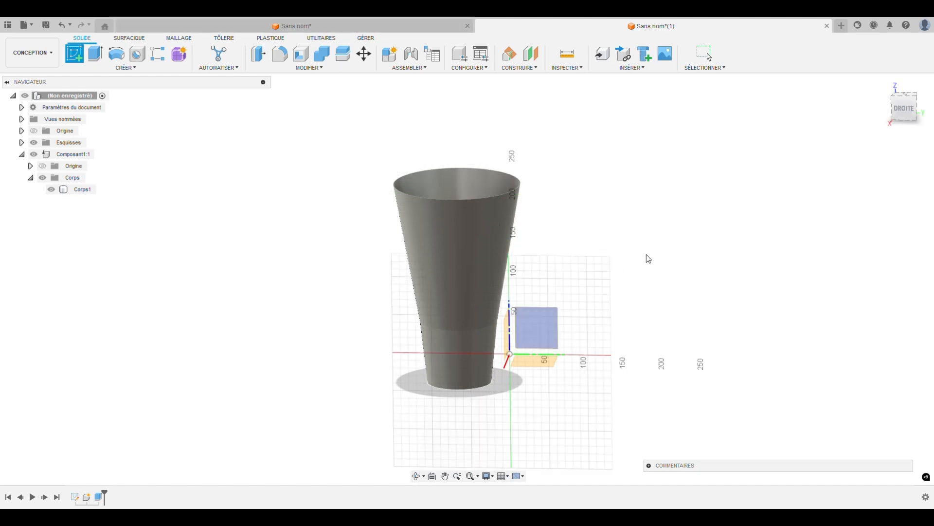
pyautogui.click(555, 329)
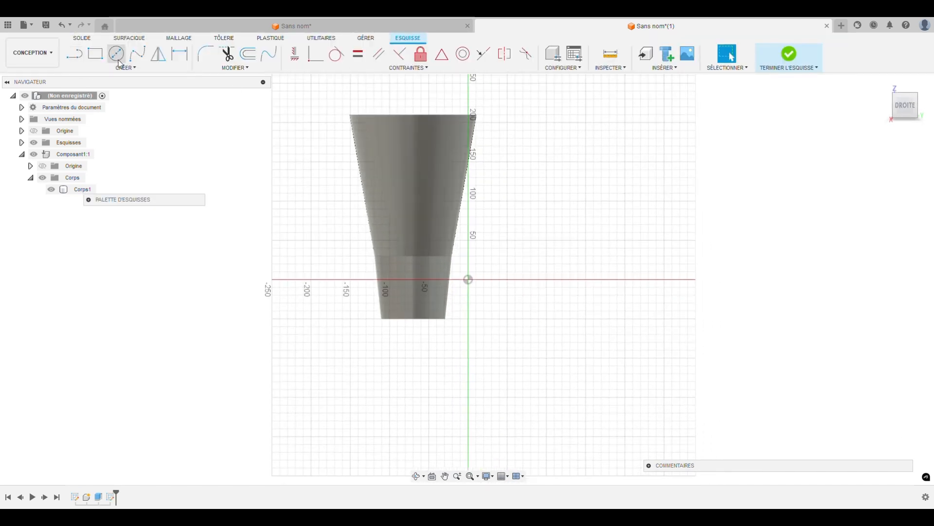
pyautogui.click(116, 55)
pyautogui.click(405, 154)
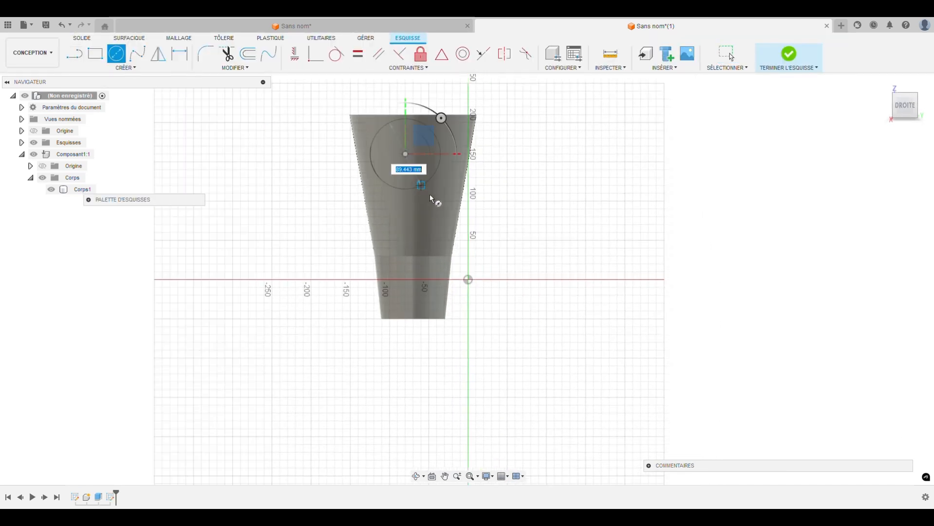
pyautogui.click(435, 193)
pyautogui.click(437, 193)
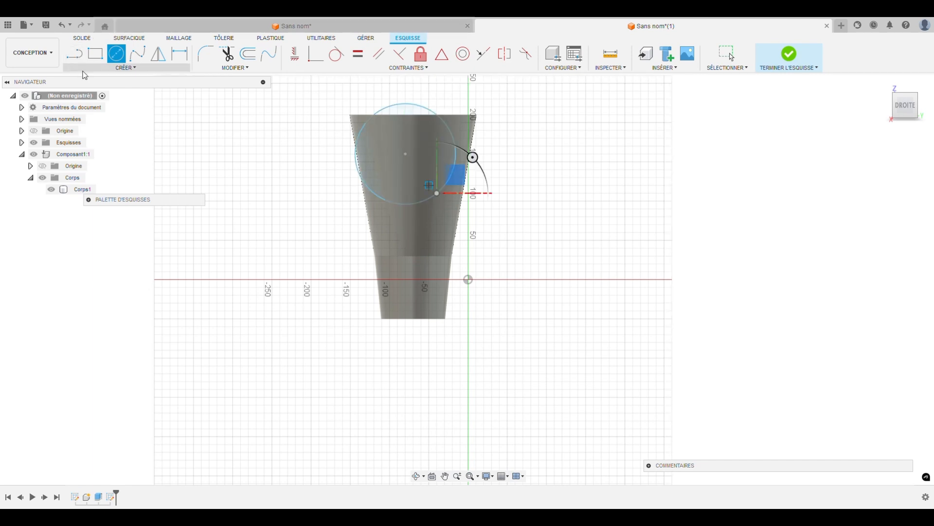
pyautogui.click(788, 58)
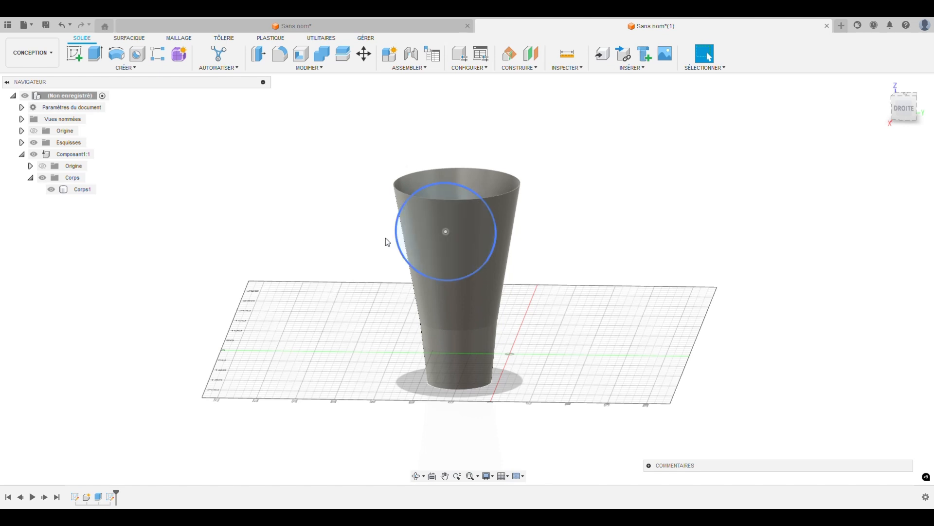
# Cut the vase's upper part by extruding the new circle -480 mm with the cut operation.
pyautogui.click(96, 56)
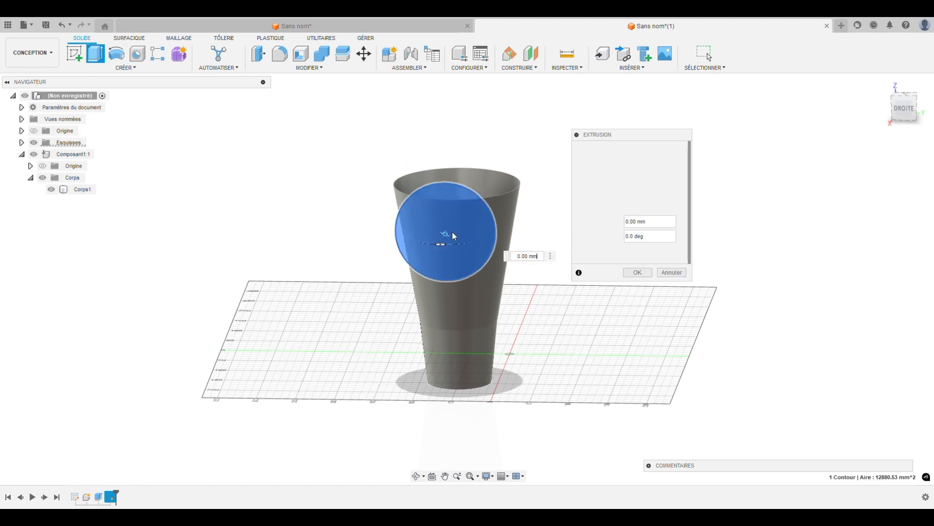
pyautogui.moveTo(465, 163); pyautogui.dragTo(484, 135)
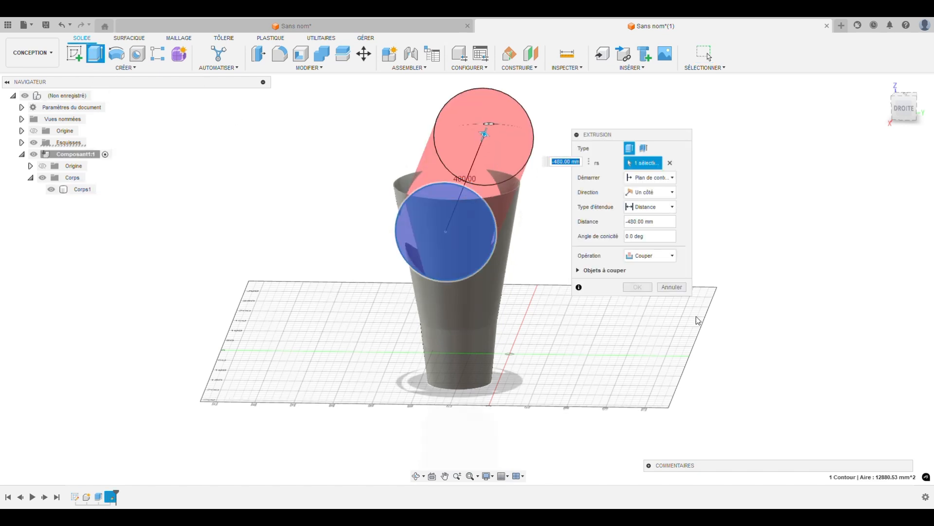
pyautogui.click(637, 289)
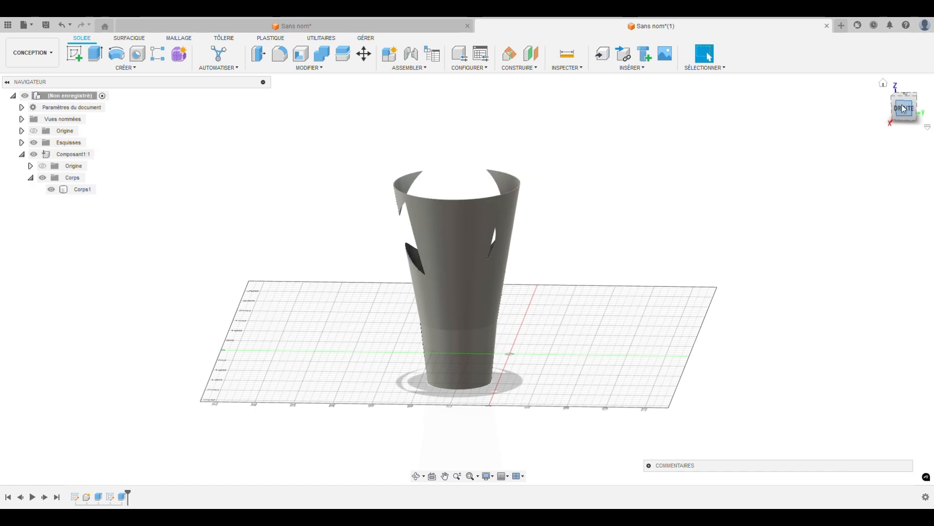
pyautogui.moveTo(902, 110)
pyautogui.mouseDown()
pyautogui.moveTo(884, 109)
pyautogui.moveTo(895, 121)
pyautogui.moveTo(906, 114)
pyautogui.mouseUp()
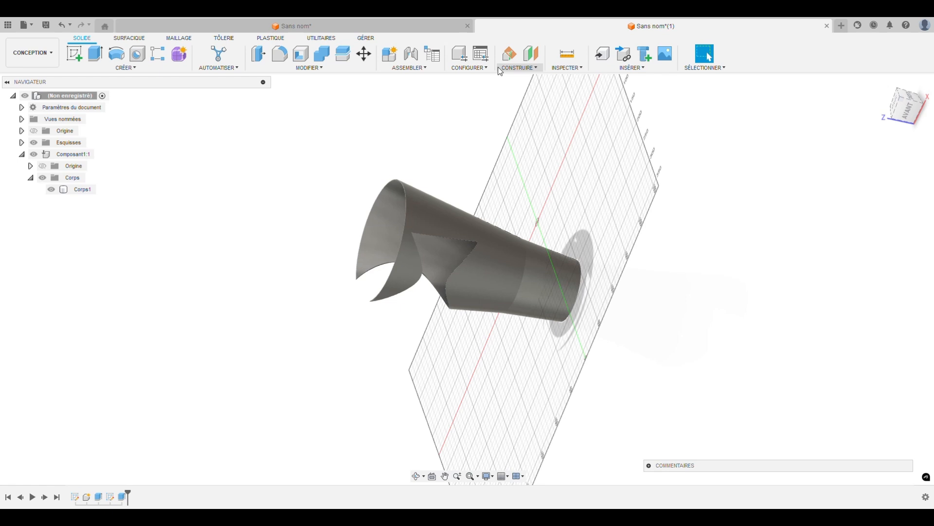